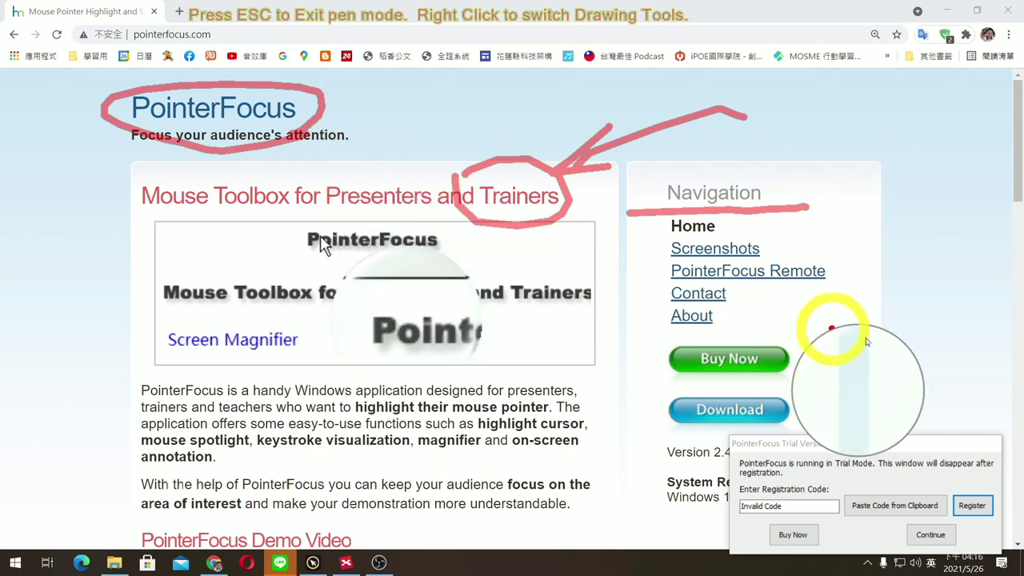
Step: Exit pen mode to clear the red annotations from the page and minimize the browser window
key("Escape")
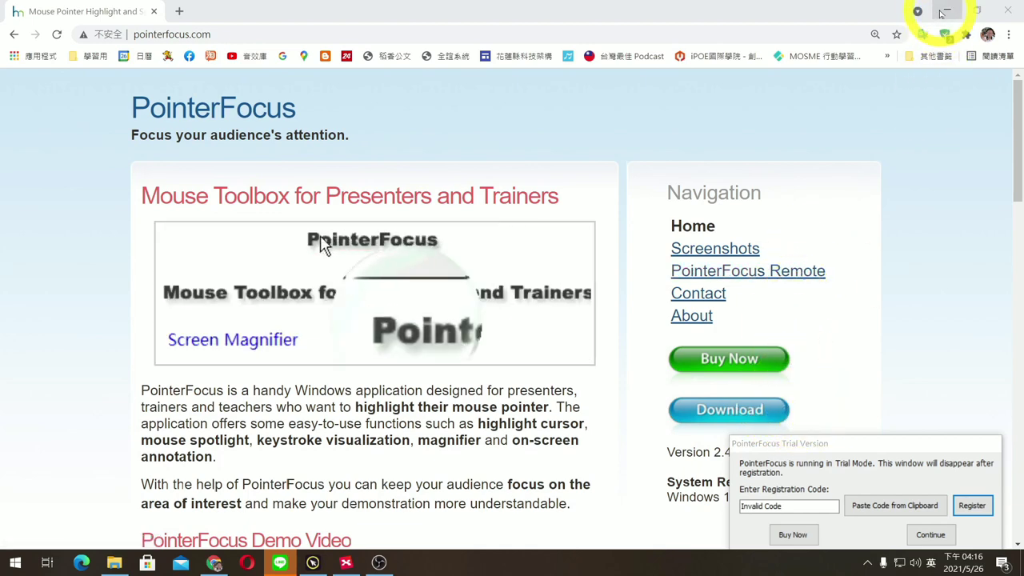
left_click(943, 10)
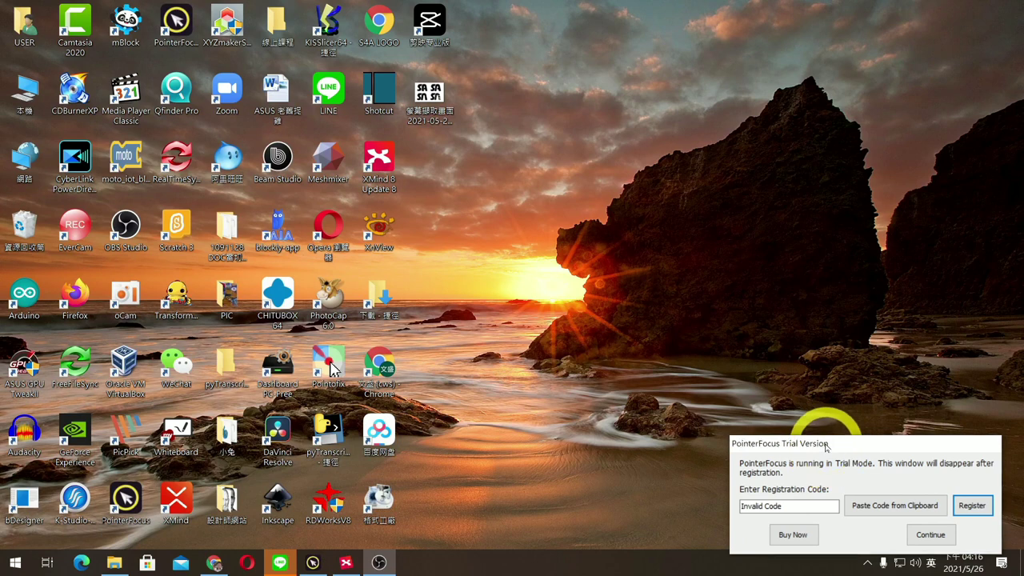
Step: Move the trial version registration window away from the circular PointerFocus toolbar and off the side of the desktop
left_click_drag(826, 456, 805, 360)
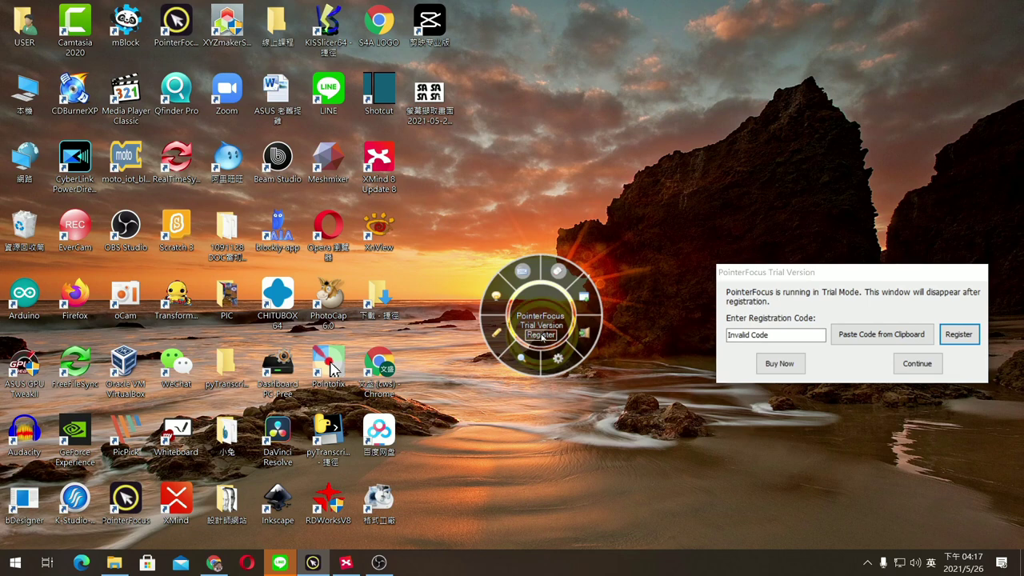
left_click_drag(811, 272, 689, 271)
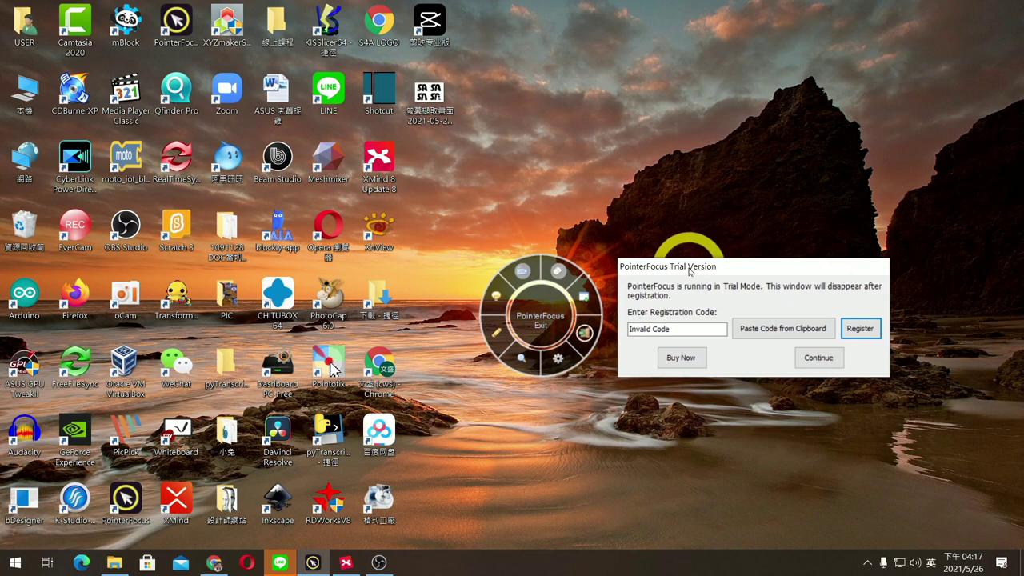
left_click_drag(709, 269, 707, 270)
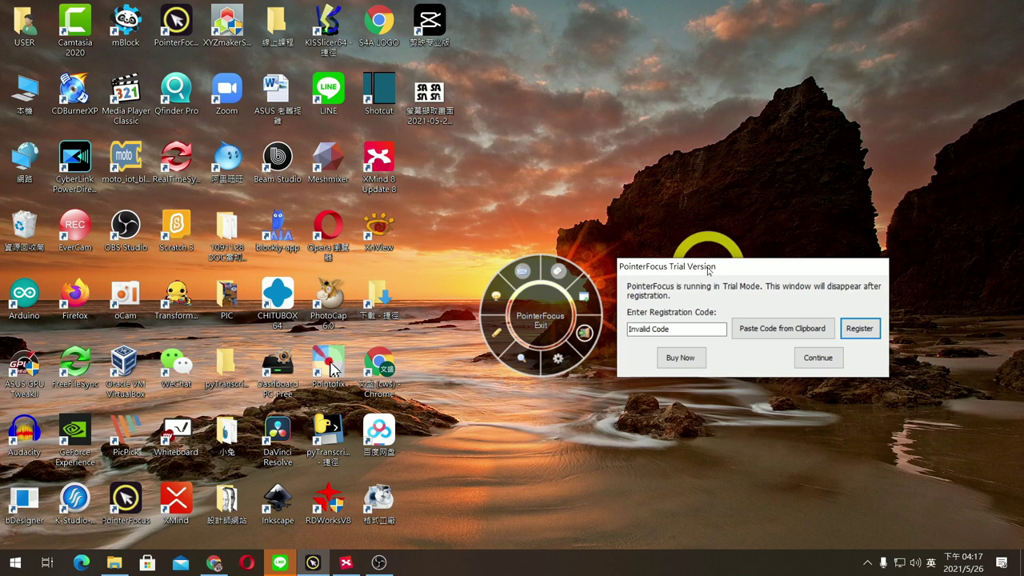
key("ctrl+a")
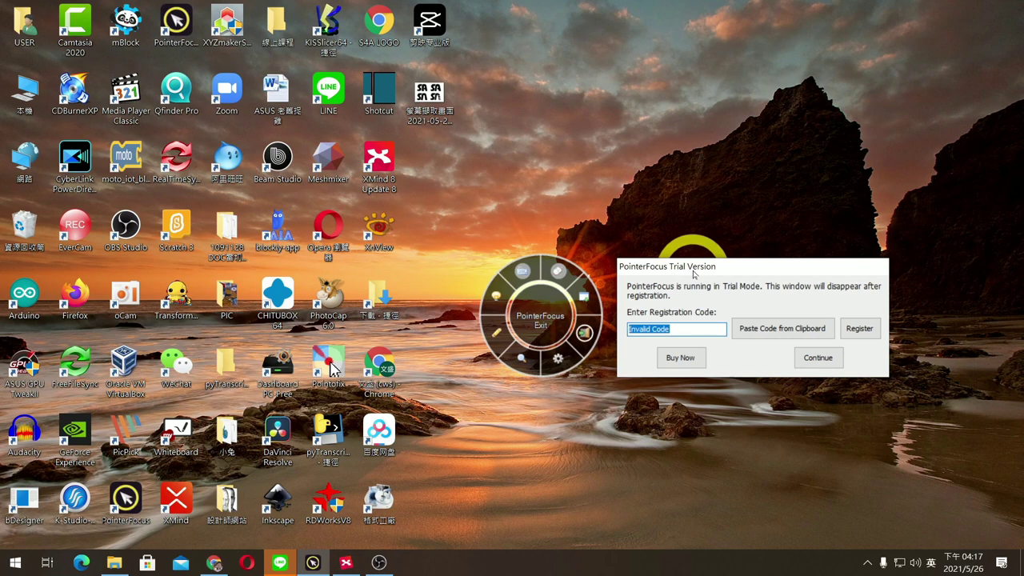
left_click_drag(692, 273, 1023, 312)
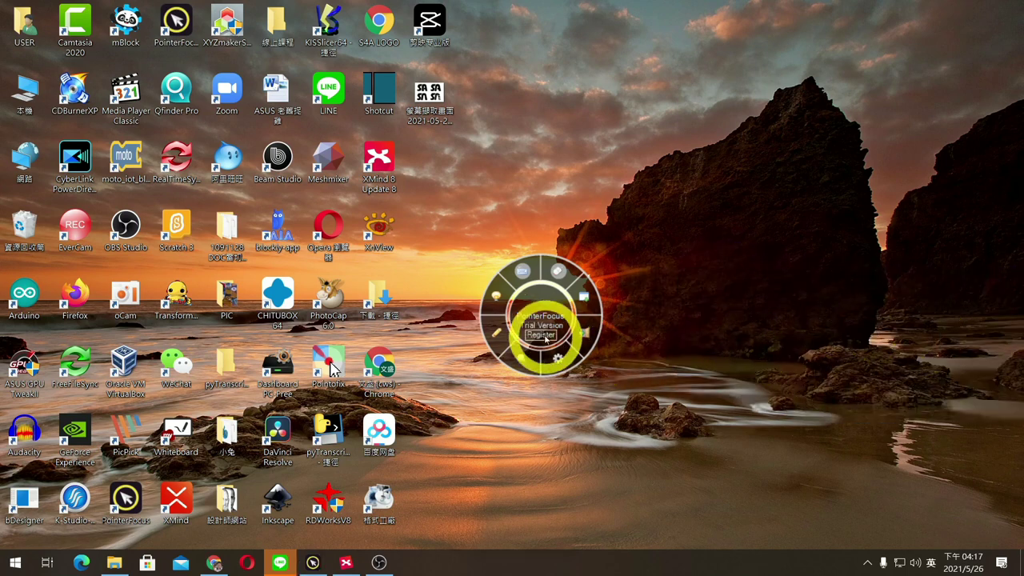
Step: Dismiss the trial version reminder and move the circular PointerFocus toolbar higher up on the desktop
left_click(540, 318)
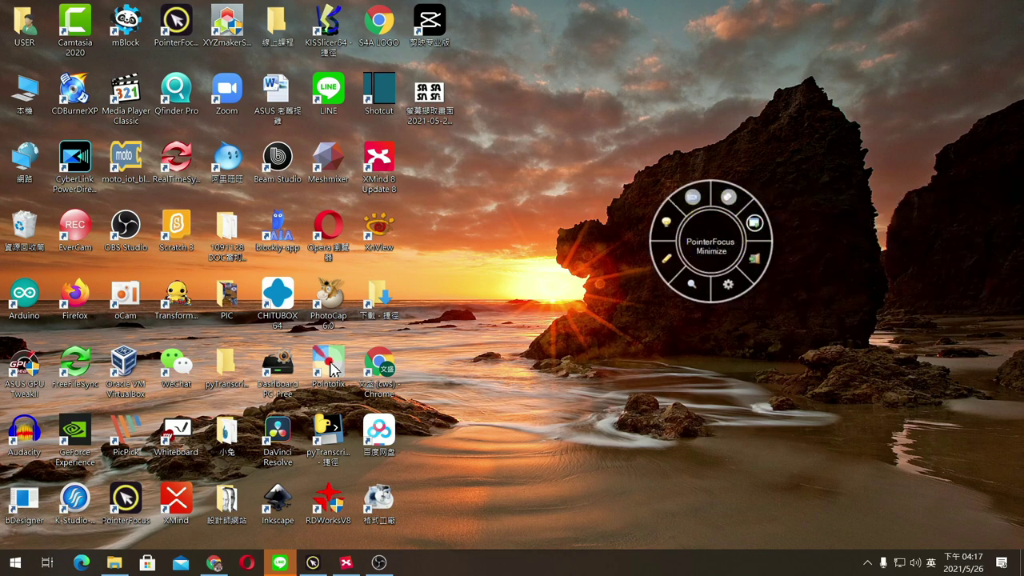
left_click_drag(688, 352, 1023, 385)
key("Escape")
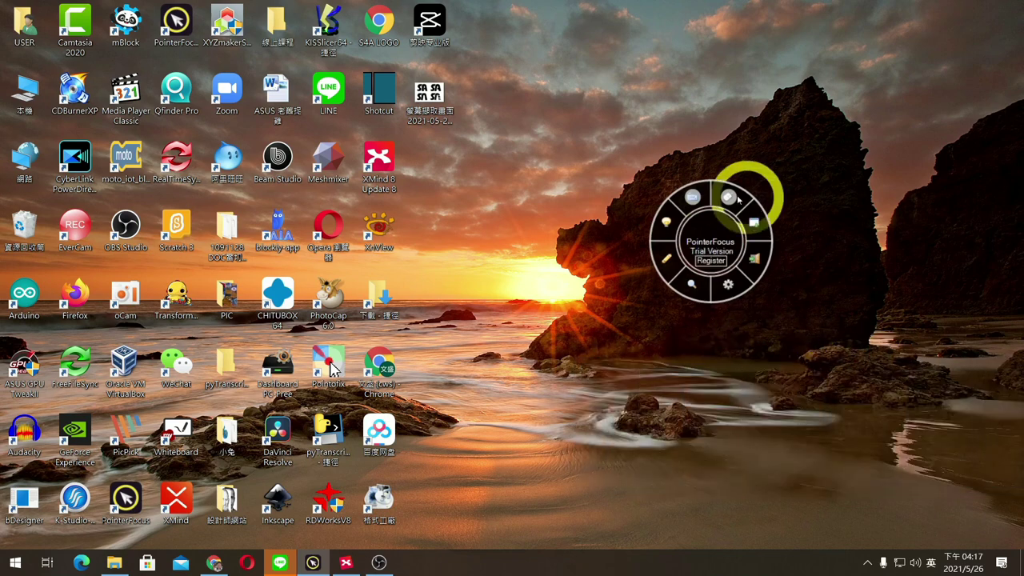
left_click(704, 244)
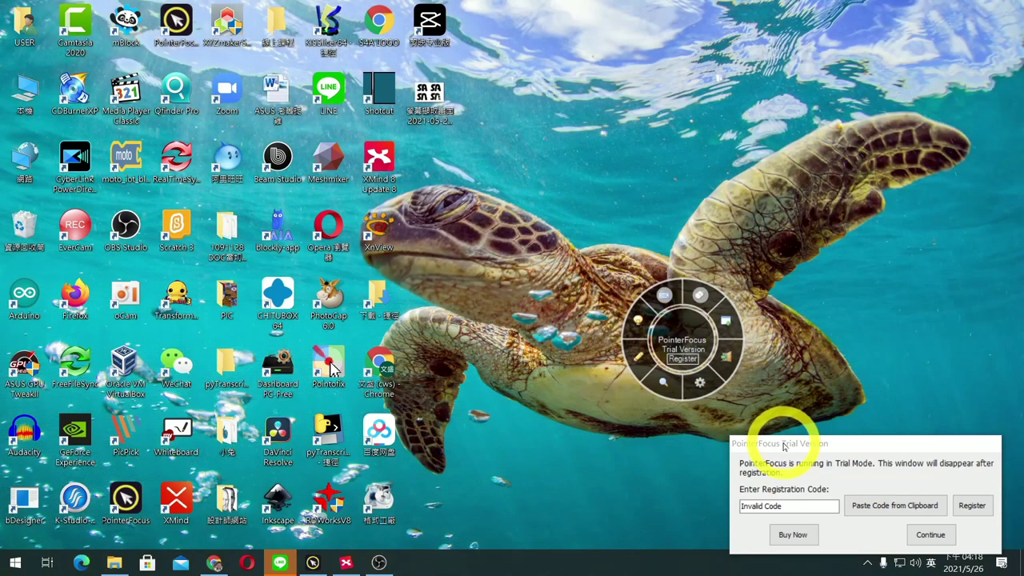
left_click(930, 534)
left_click_drag(670, 344, 652, 199)
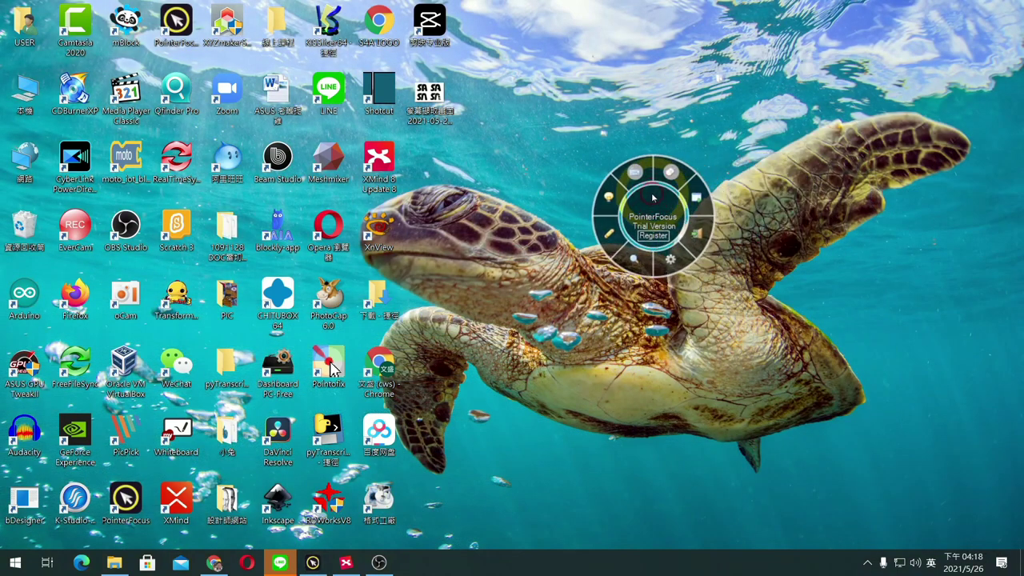
Step: Turn on the Keystrokes display and try it out with Shift, Alt, Ctrl and Alt+A
left_click(608, 196)
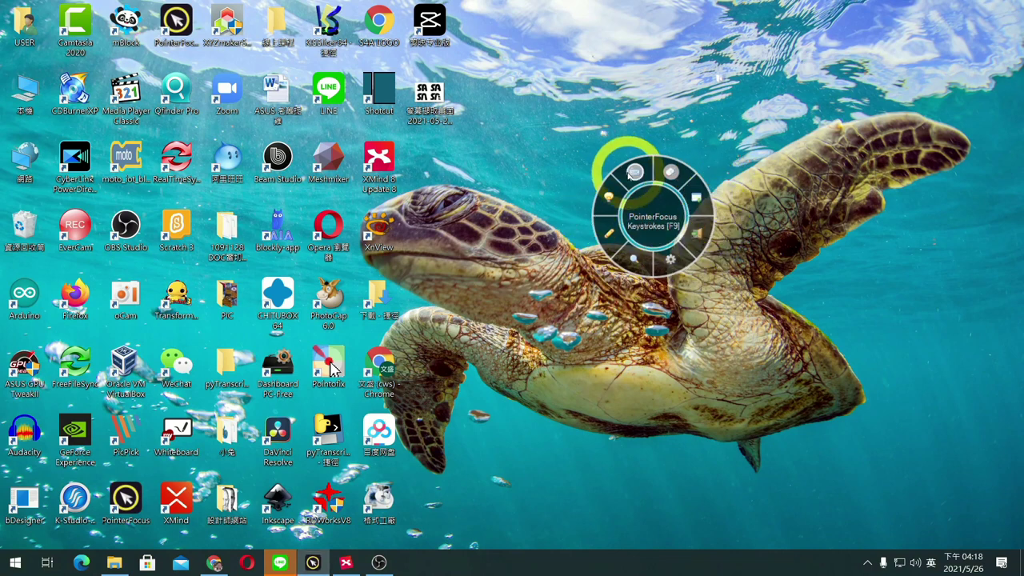
left_click(636, 174)
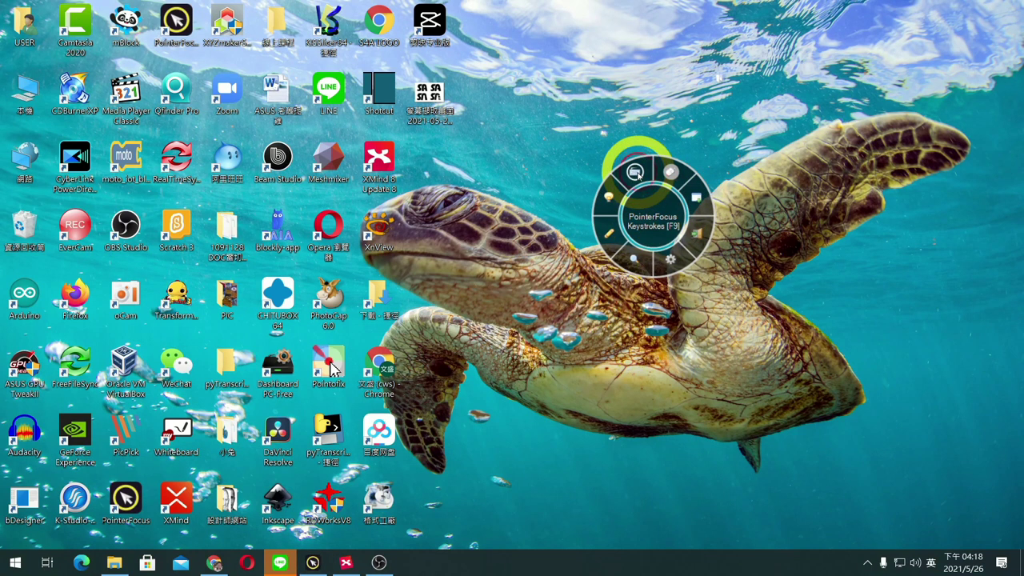
left_click(637, 173)
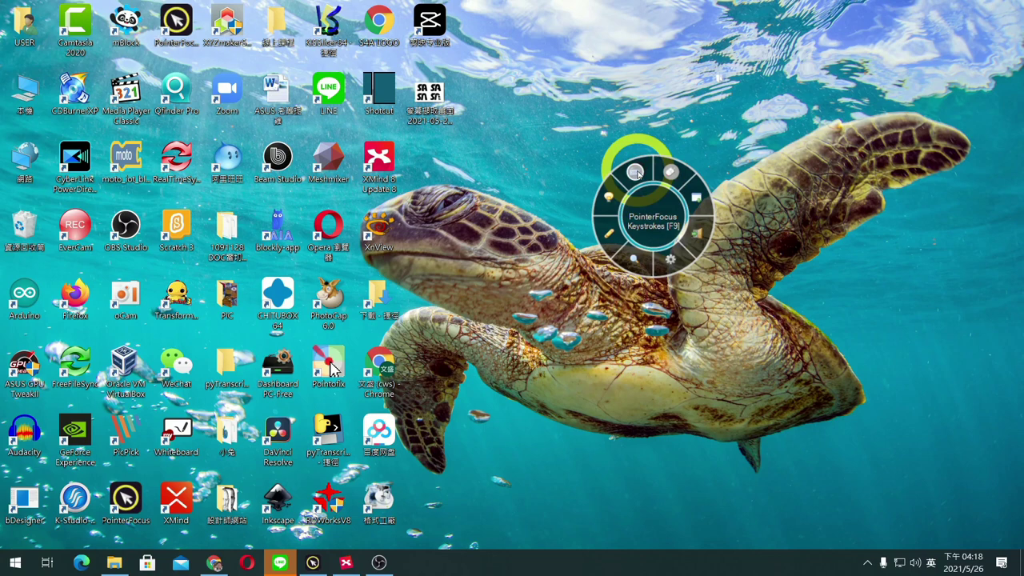
key("shift")
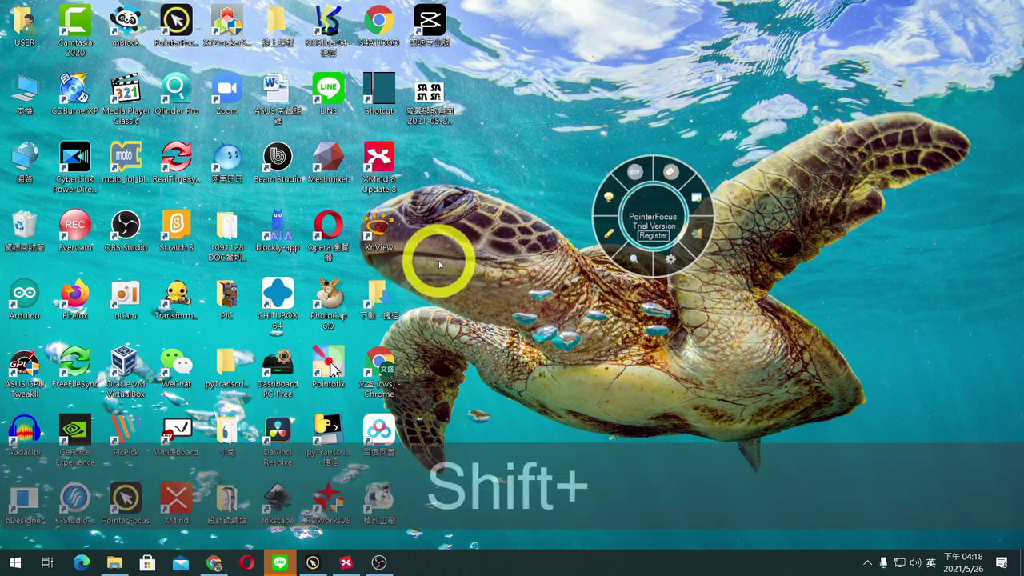
key("alt")
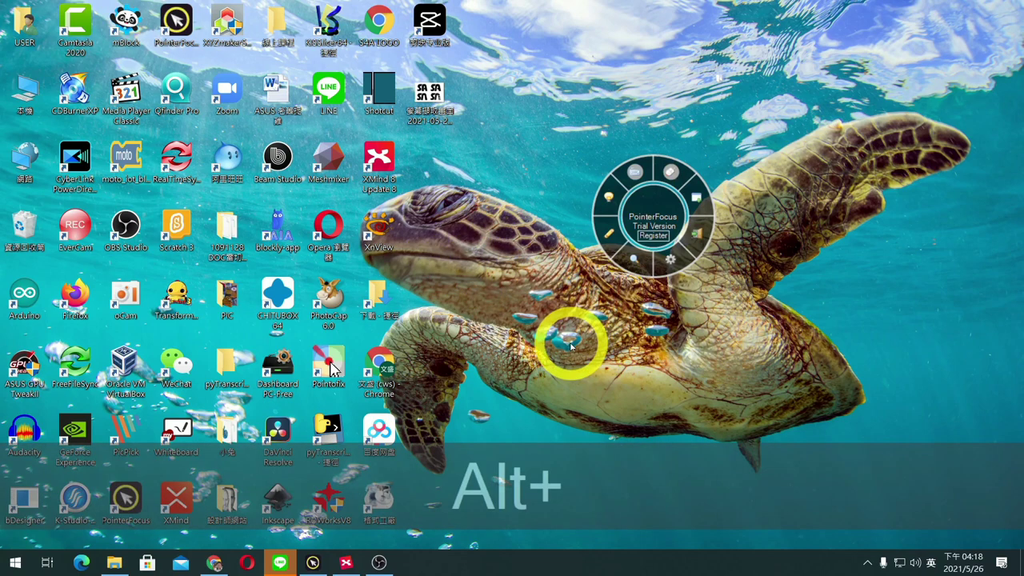
key("ctrl")
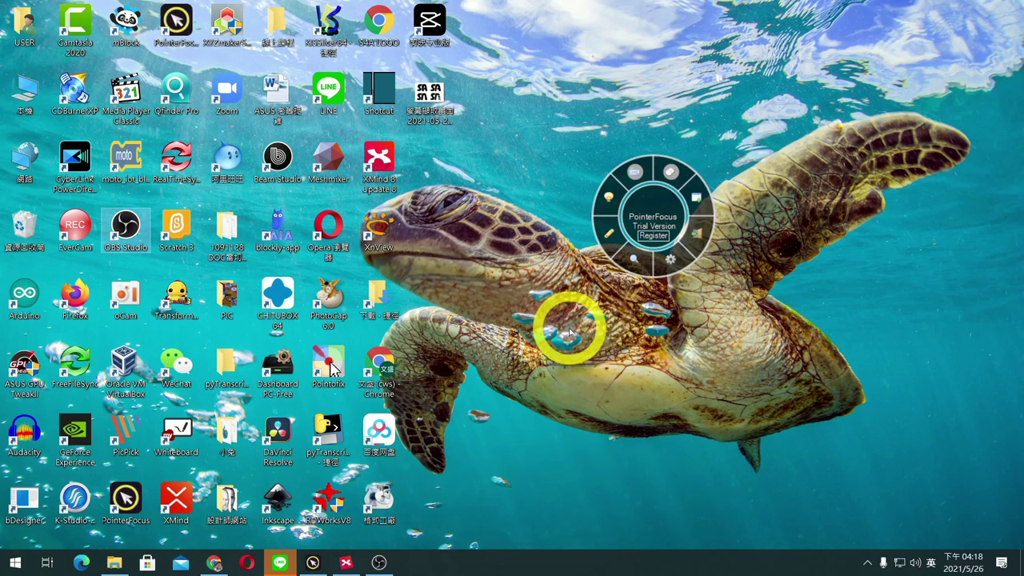
key("alt")
key("alt+a")
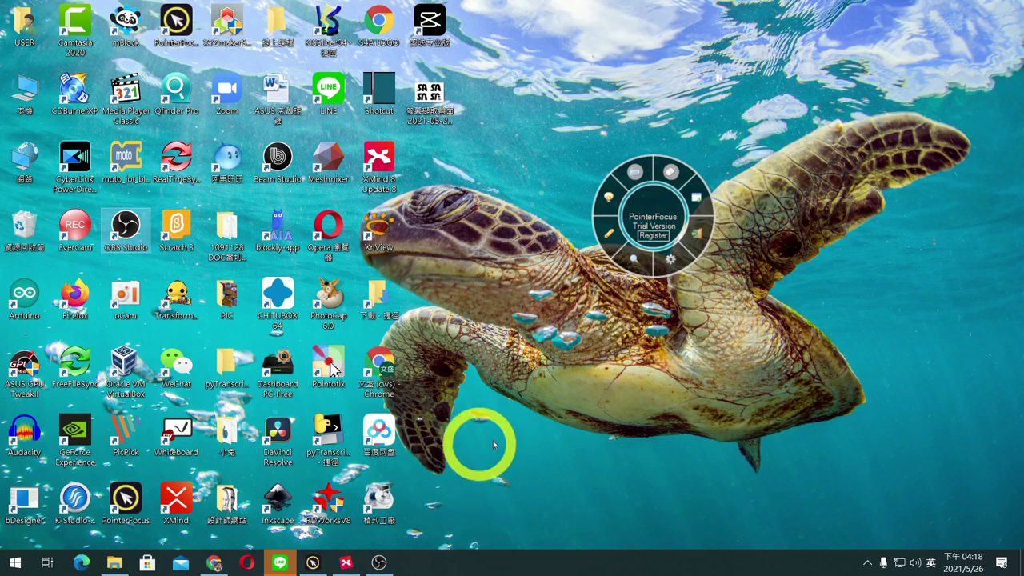
Step: Review the Show Keystrokes options for display time and font size, and test the on-screen keystroke display with Ctrl+V
left_click(676, 260)
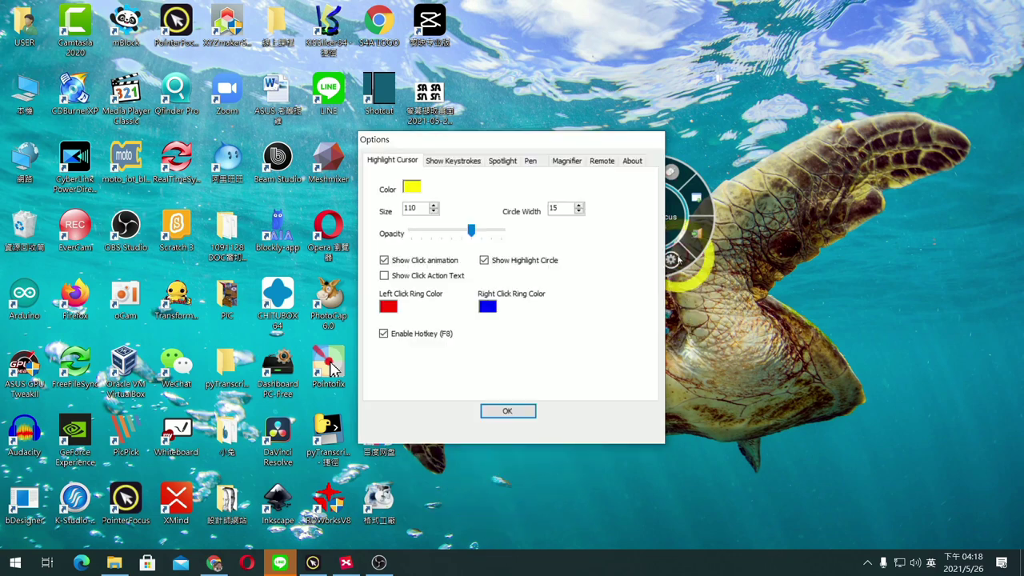
left_click(455, 160)
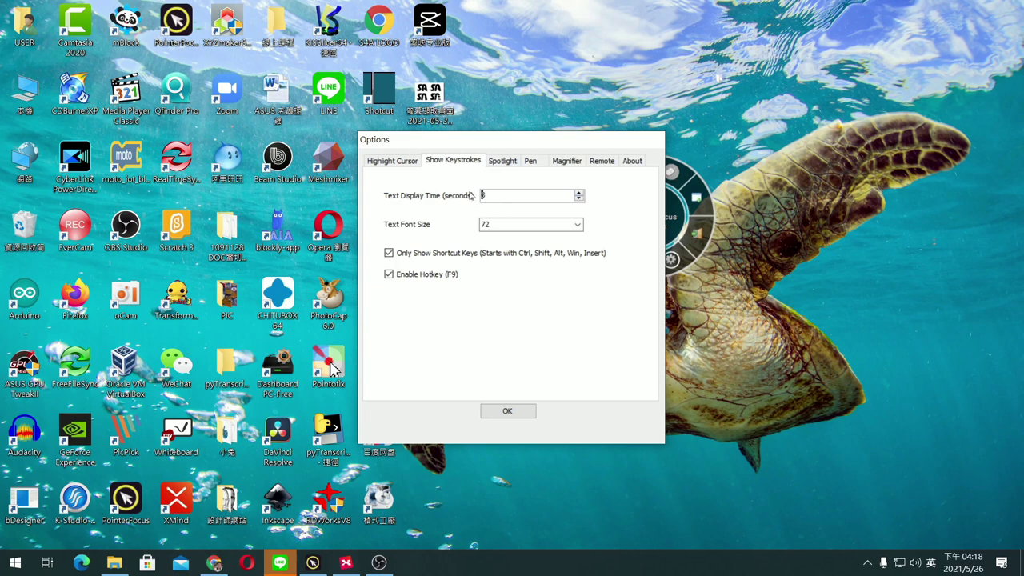
left_click(508, 411)
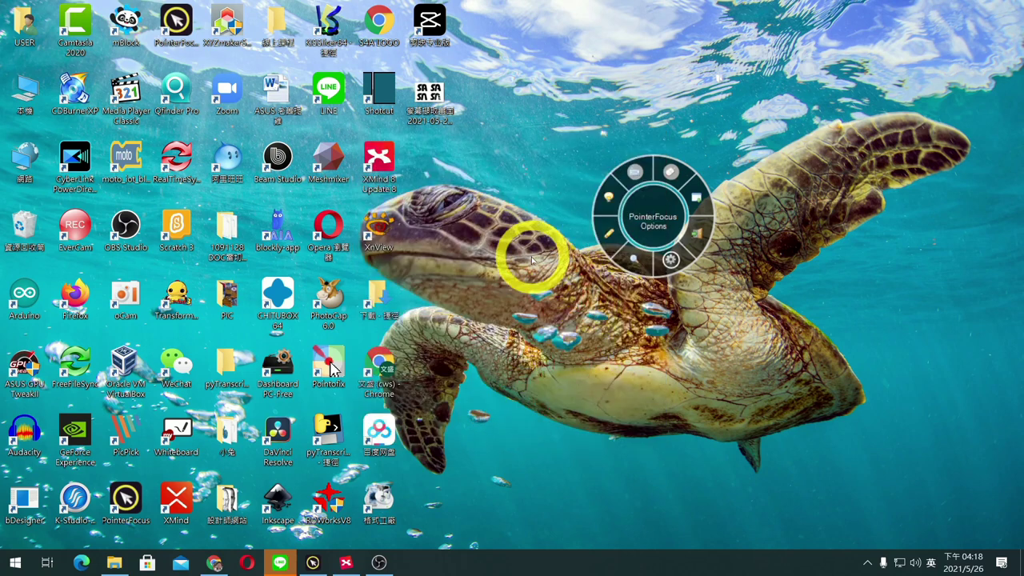
key("ctrl")
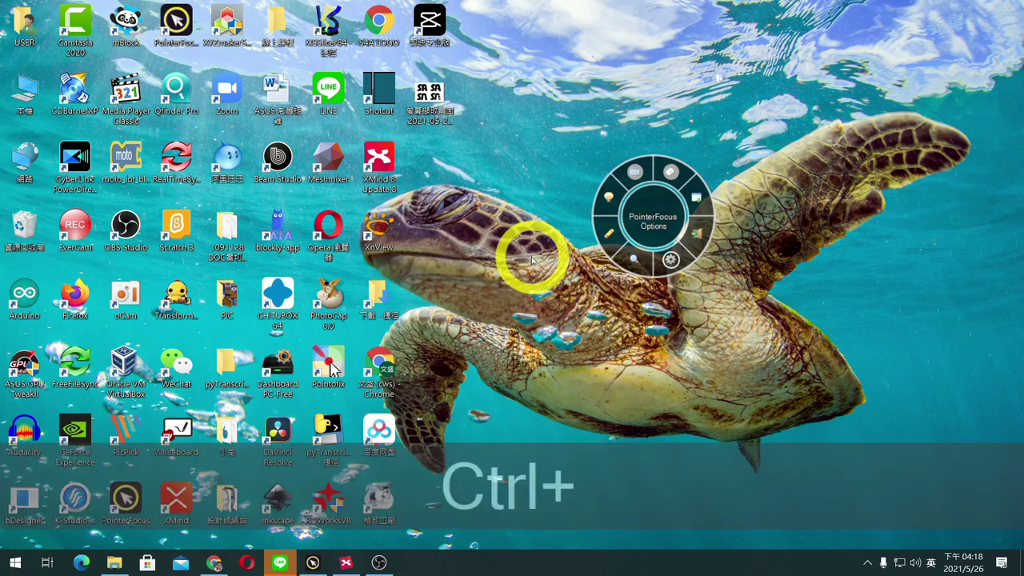
key("ctrl+v")
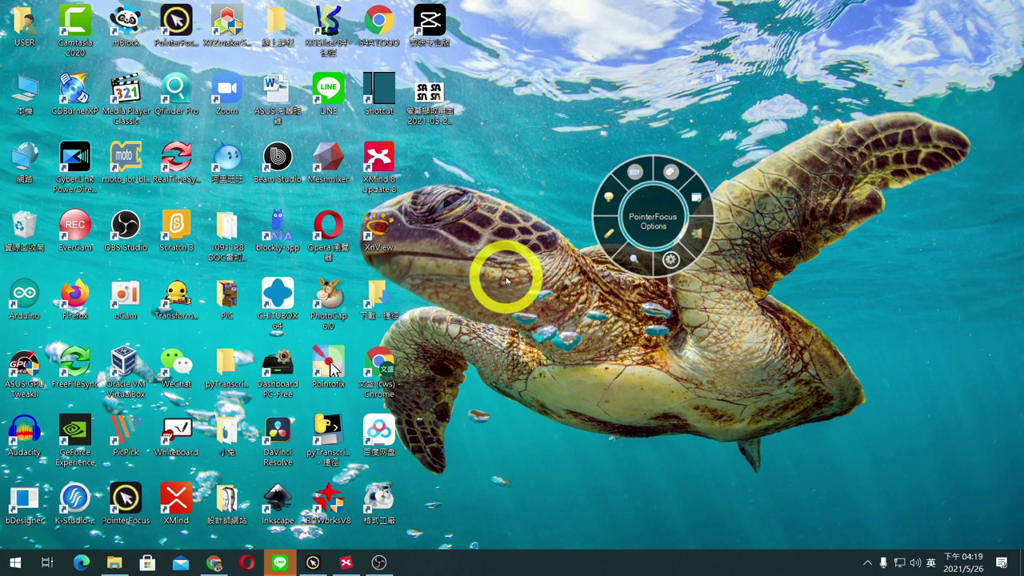
Step: Switch the cursor highlight off and on again, and try its click animation for both mouse buttons on the empty desktop
left_click(675, 176)
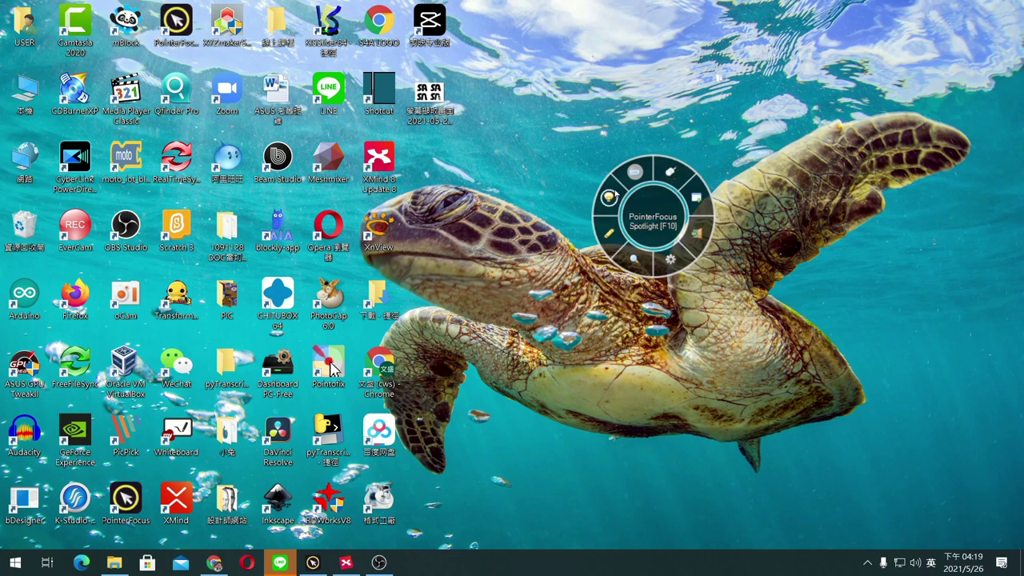
left_click(670, 173)
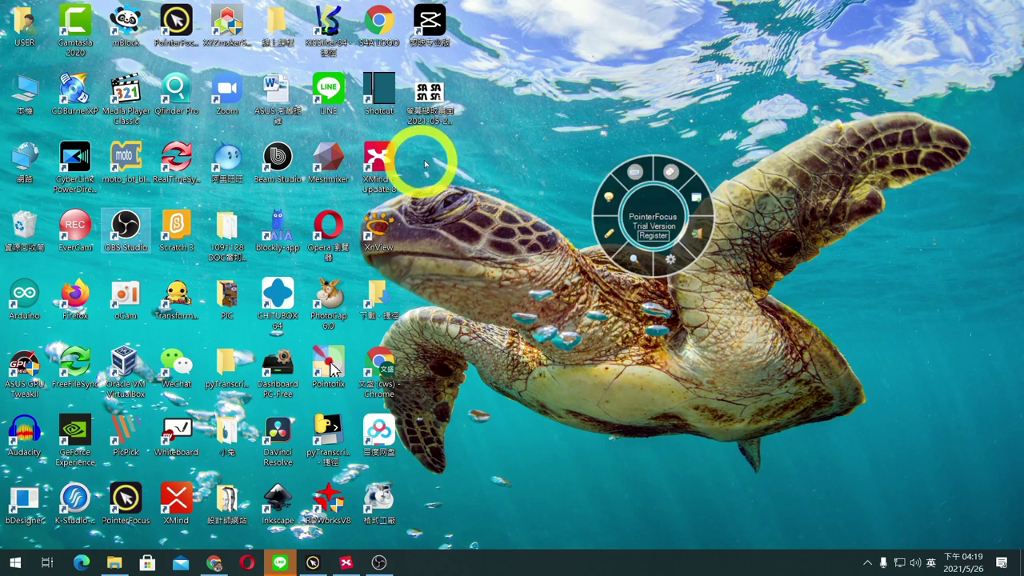
left_click(465, 155)
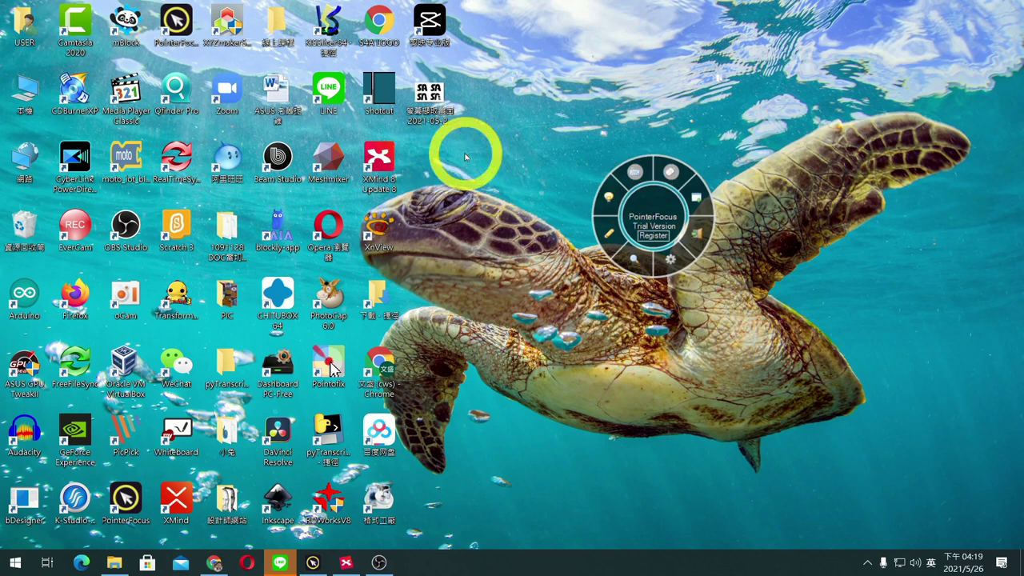
left_click(465, 156)
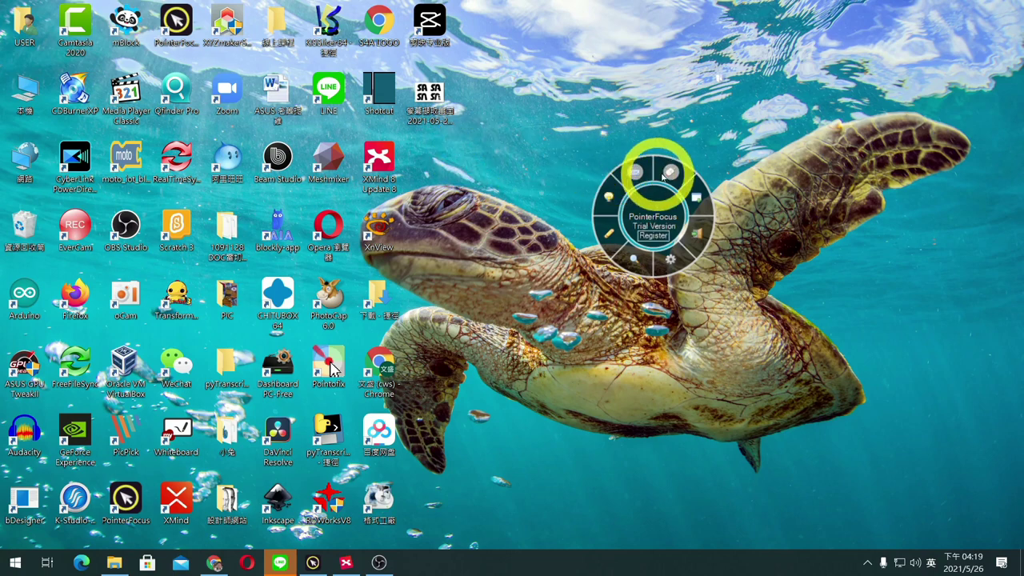
right_click(456, 167)
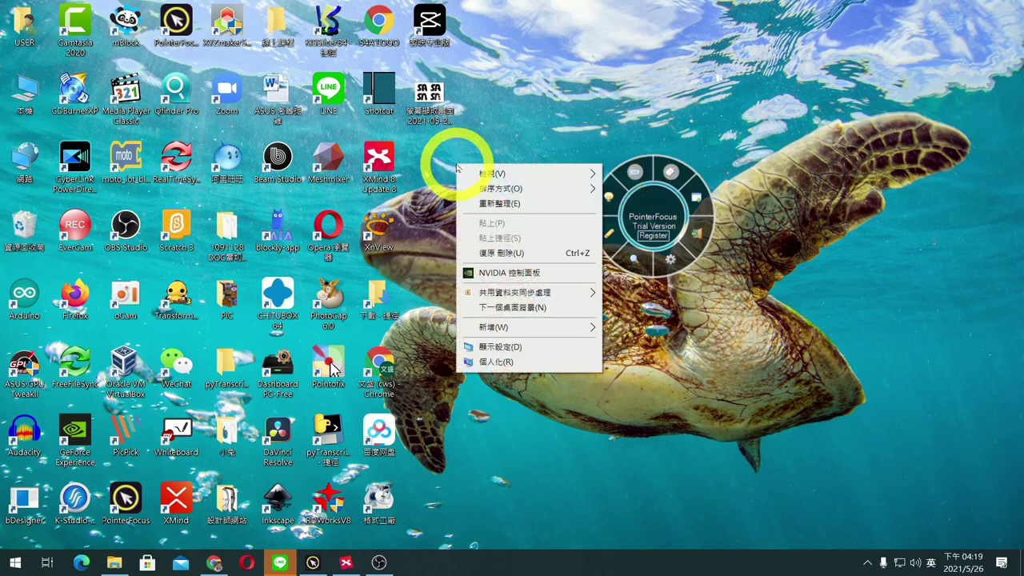
left_click(458, 155)
right_click(459, 155)
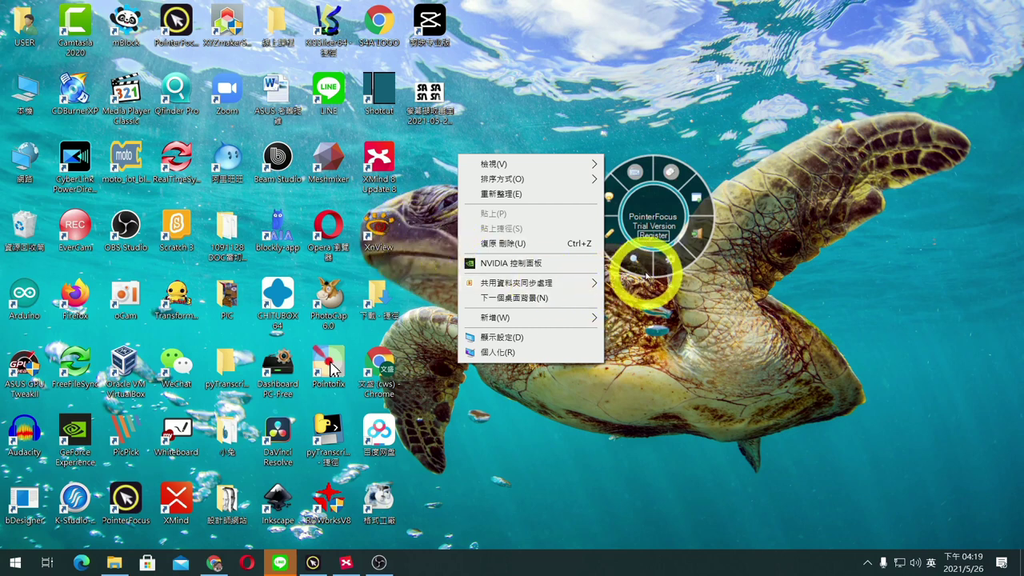
Step: Review the Highlight Cursor options, including color, size, circle width and click action text, and close the dialog
left_click(670, 260)
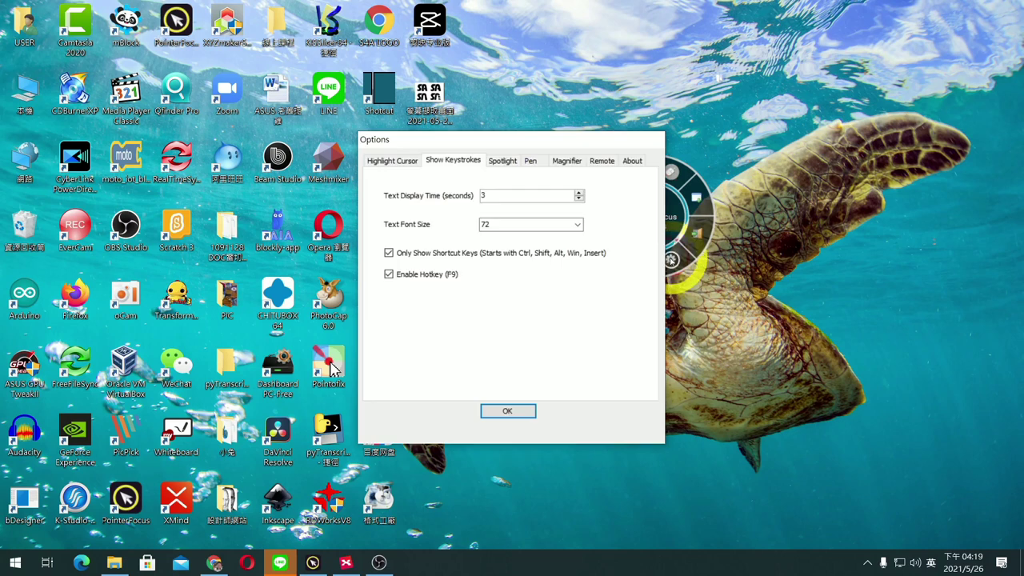
left_click(404, 163)
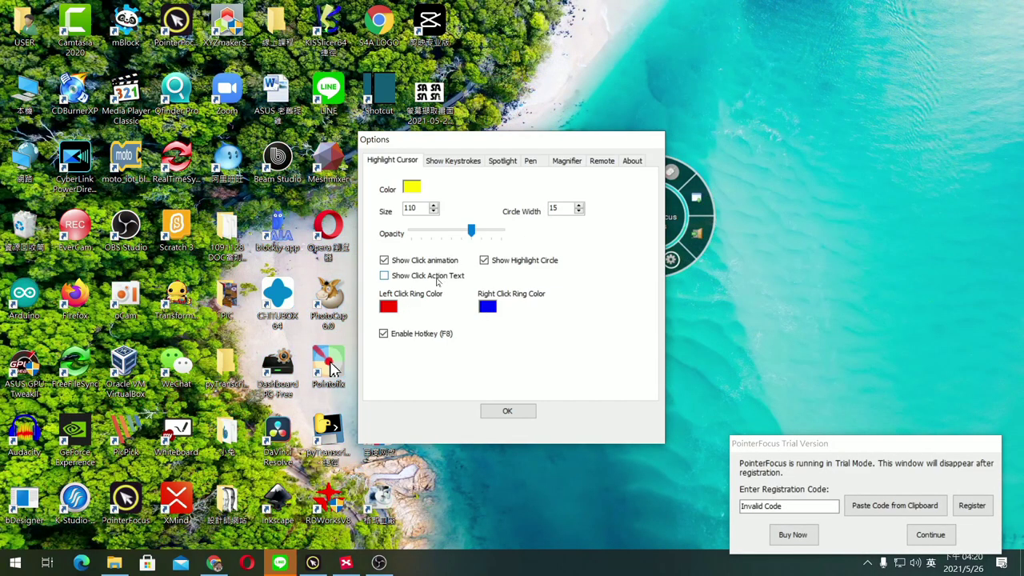
left_click(507, 410)
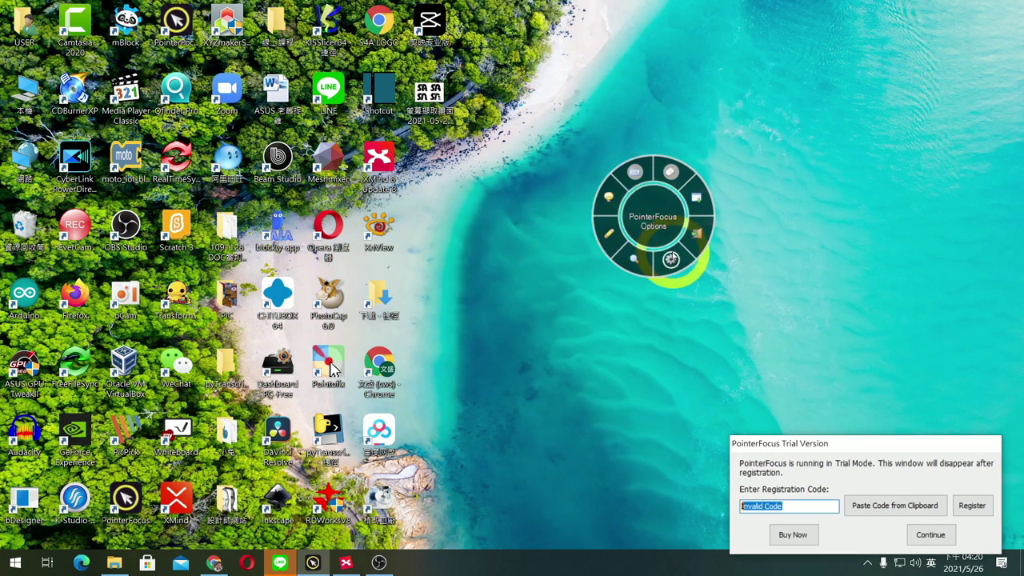
Step: Enable Show Click Action Text for the highlighted cursor and test the click labels on the empty desktop
left_click(672, 257)
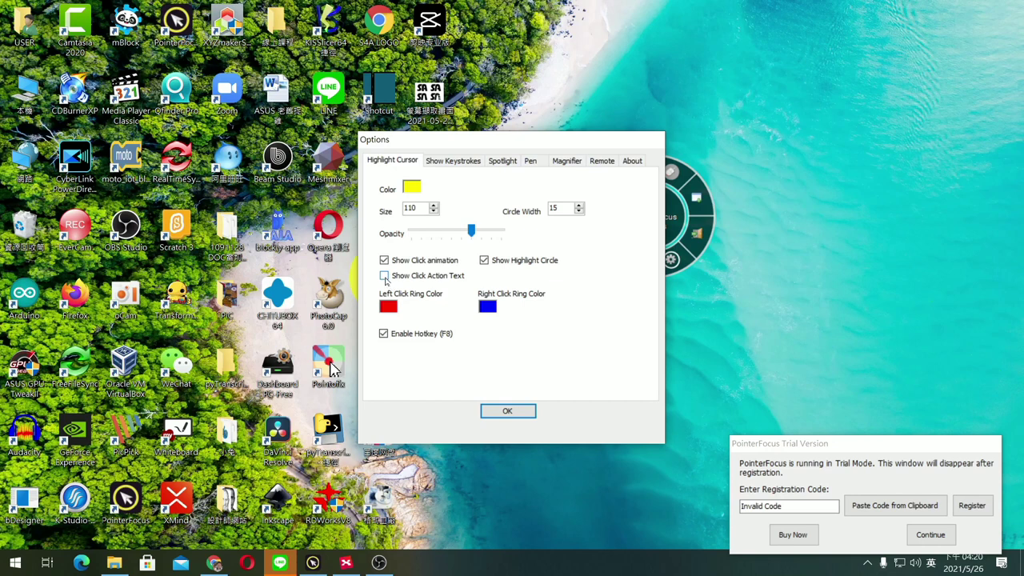
left_click(507, 410)
left_click(479, 207)
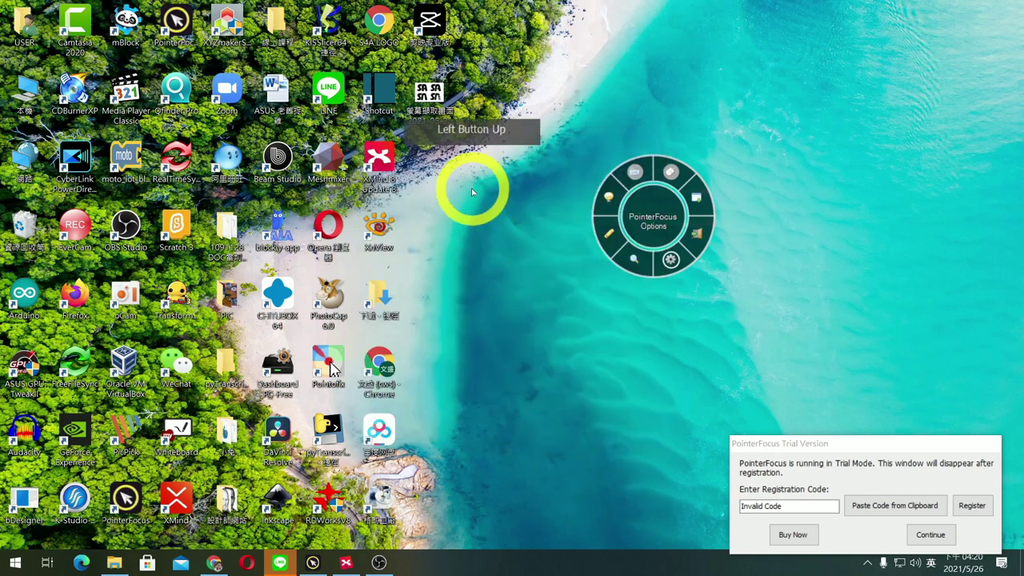
left_click(487, 261)
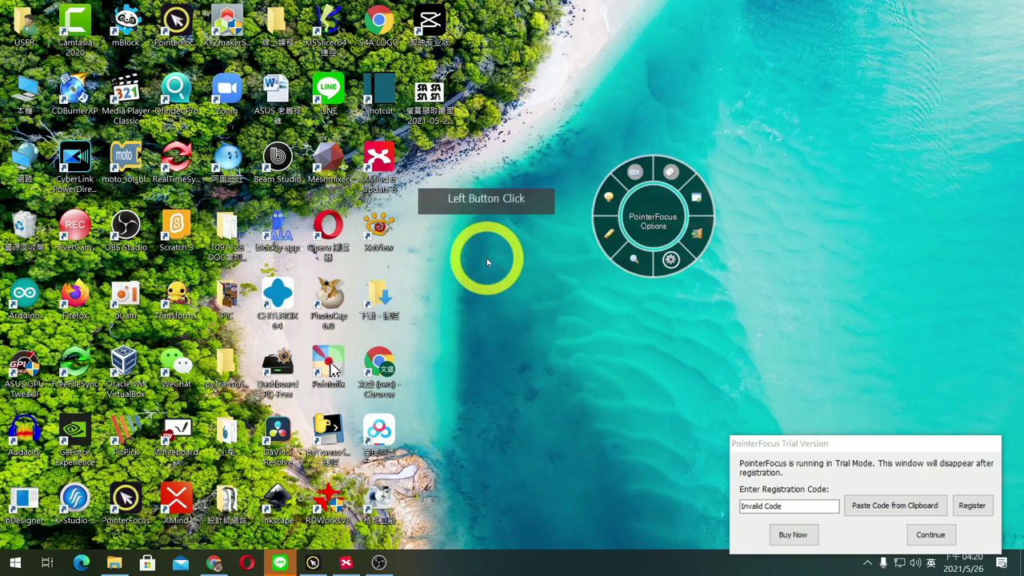
Step: Test the on-screen click action labels for left and right clicks on the empty desktop
left_click(487, 260)
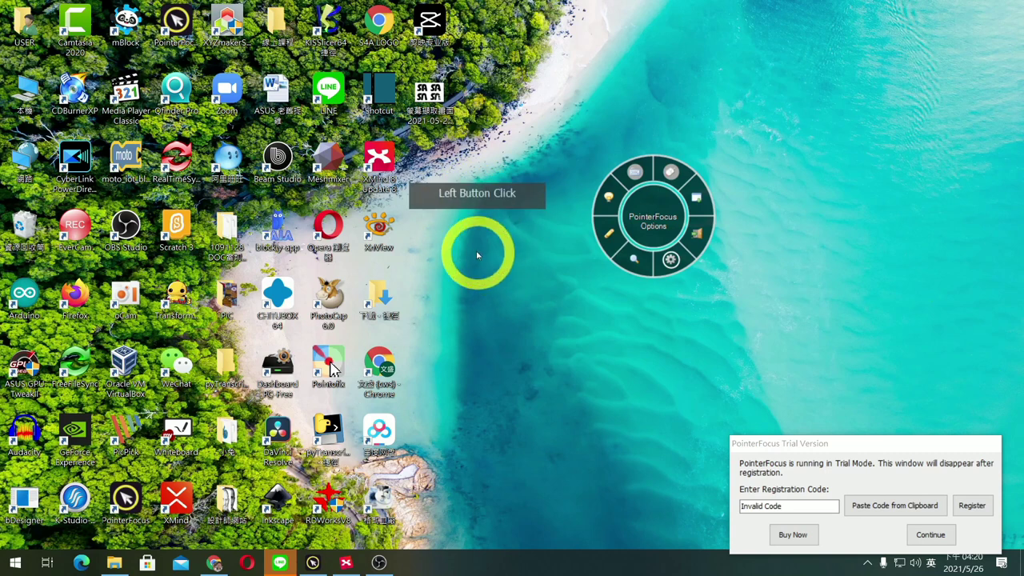
right_click(475, 251)
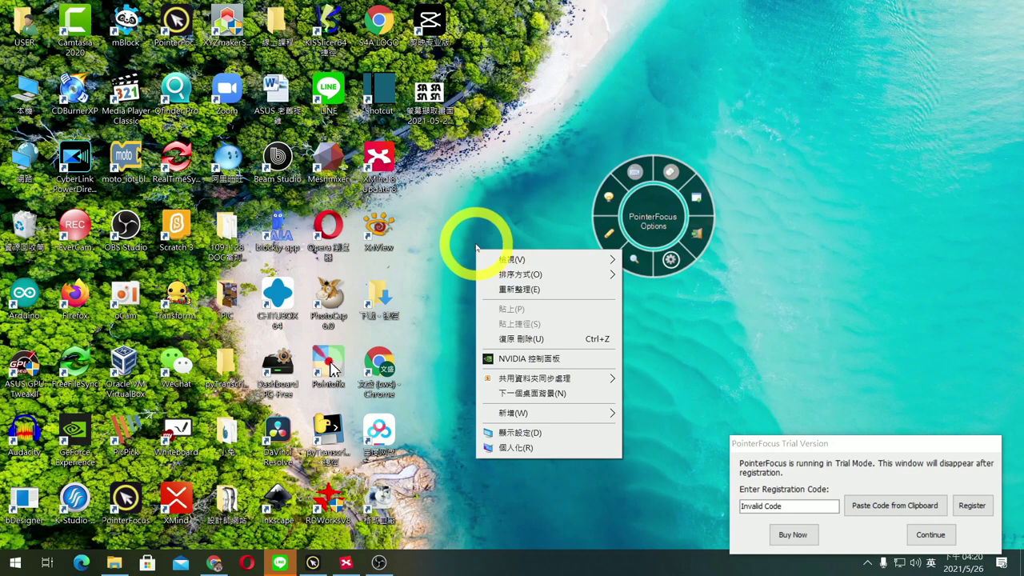
right_click(476, 244)
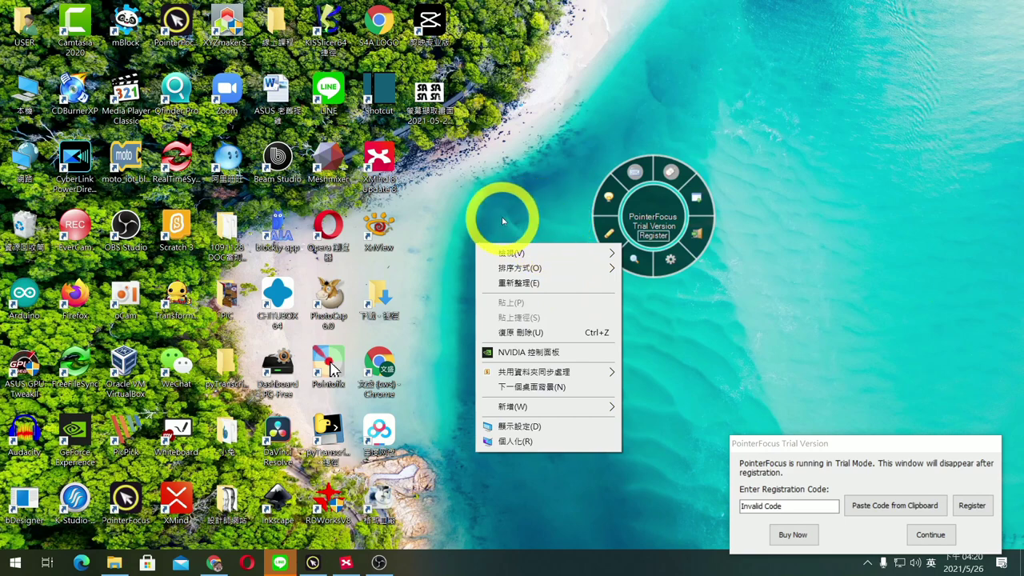
Step: Switch to the XMind mind map and, with the PointerFocus pen, underline the 統一做即可 row, circle 每科每年級 and draw an arrow to it
left_click(346, 562)
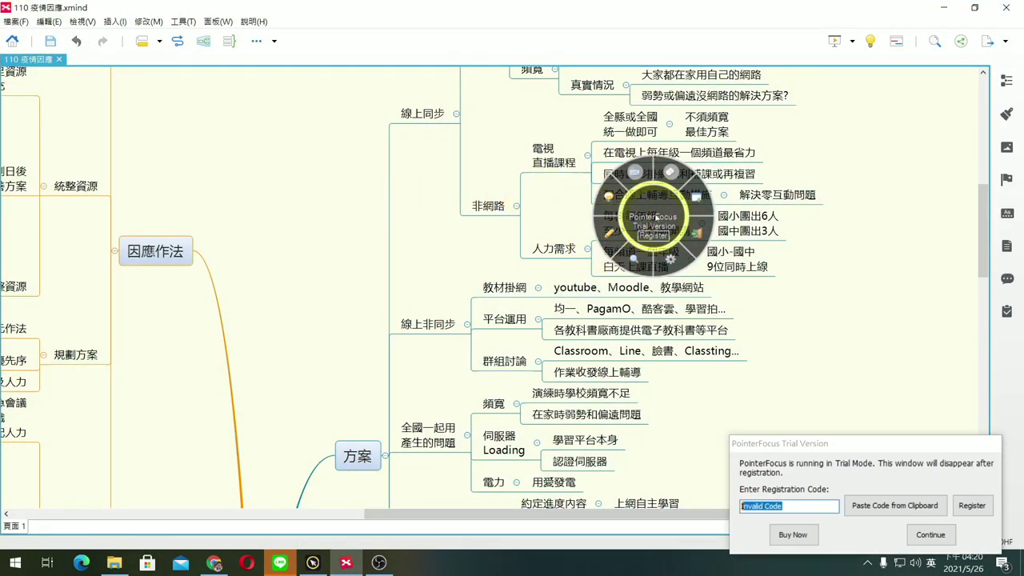
left_click_drag(744, 200, 854, 166)
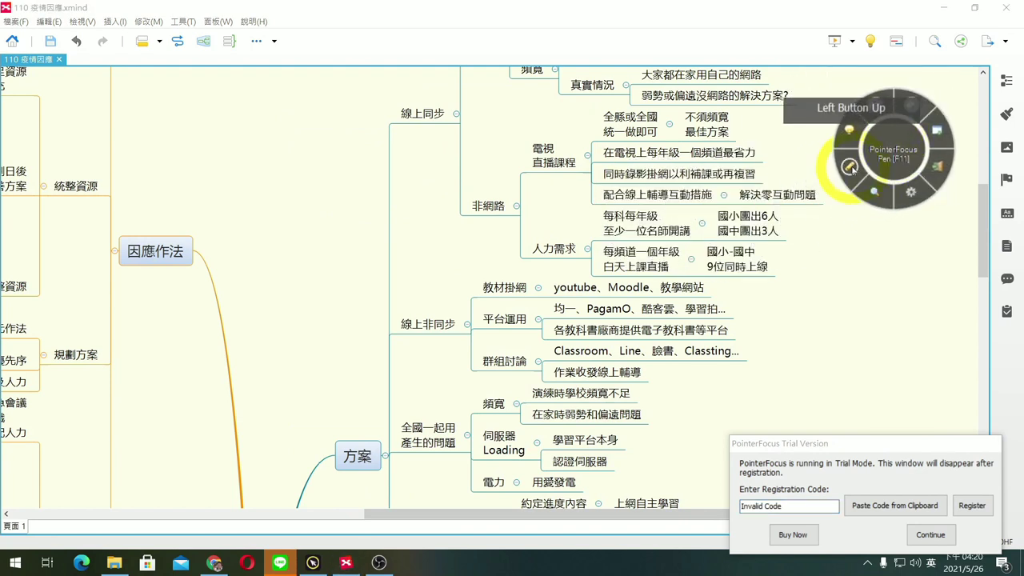
left_click(852, 168)
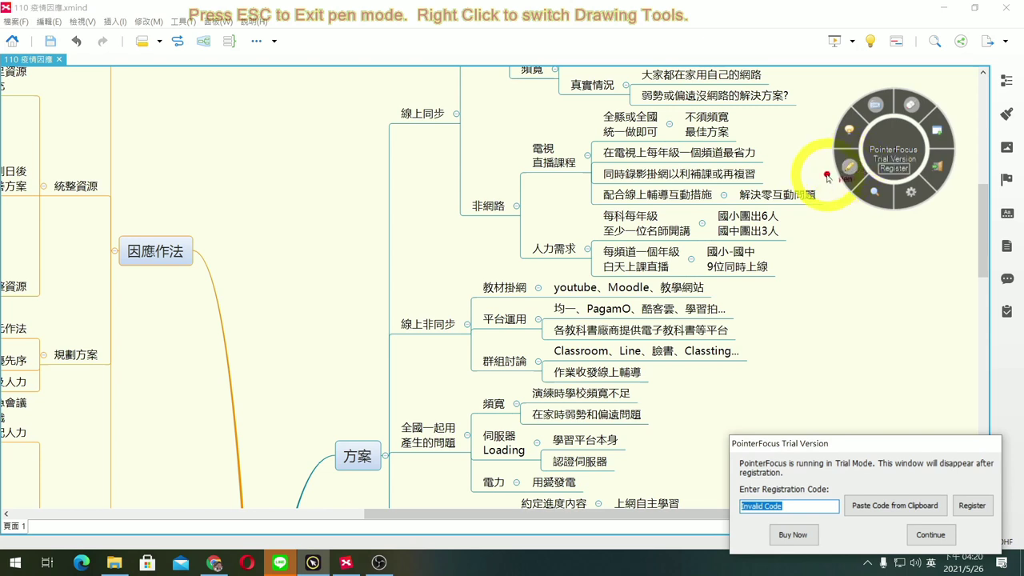
left_click_drag(594, 137, 740, 137)
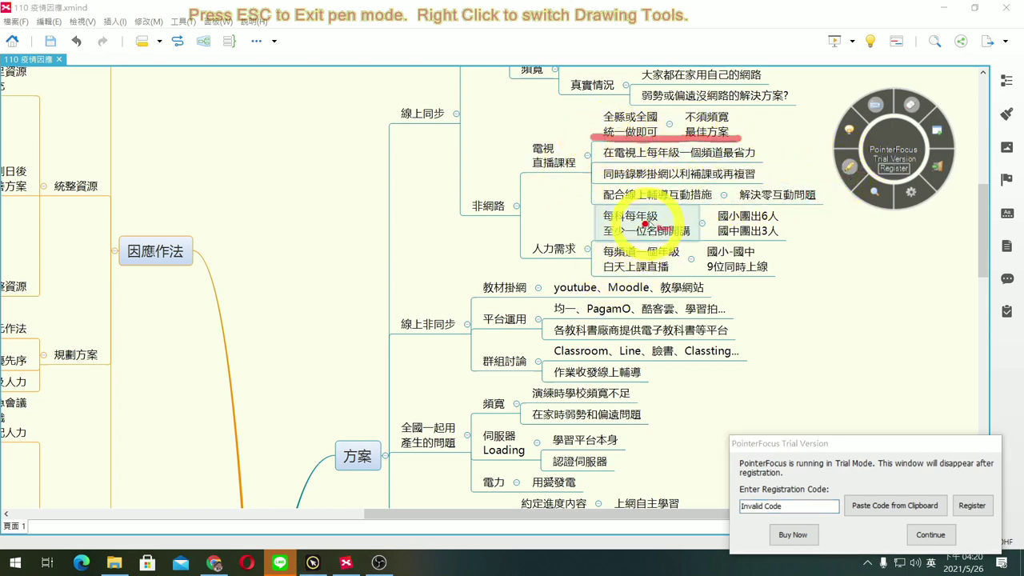
mouse_move(663, 240)
left_mouse_down()
mouse_move(555, 206)
mouse_move(688, 232)
mouse_move(702, 213)
left_mouse_up()
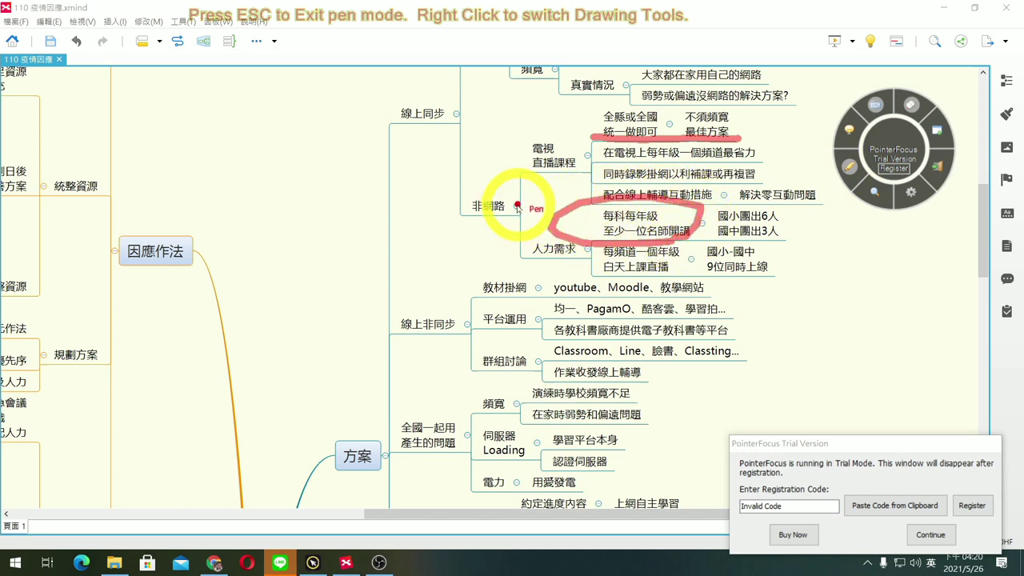
mouse_move(529, 187)
left_mouse_down()
mouse_move(549, 216)
mouse_move(400, 214)
left_mouse_up()
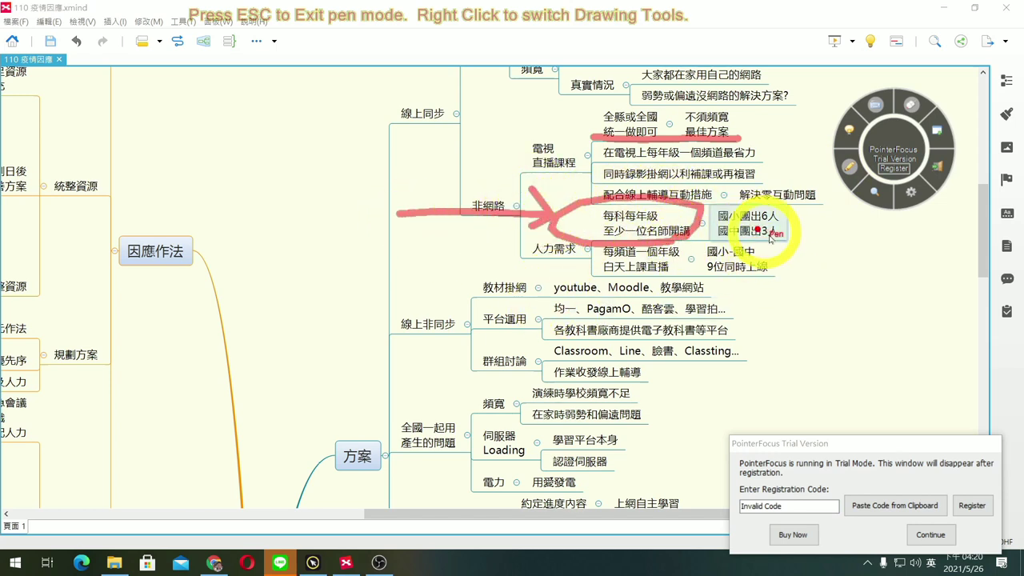
Step: Demonstrate the PointerFocus magnifier, ending pen mode and minimizing the mind map to magnify desktop icons, and switch the magnifier off
left_click(876, 194)
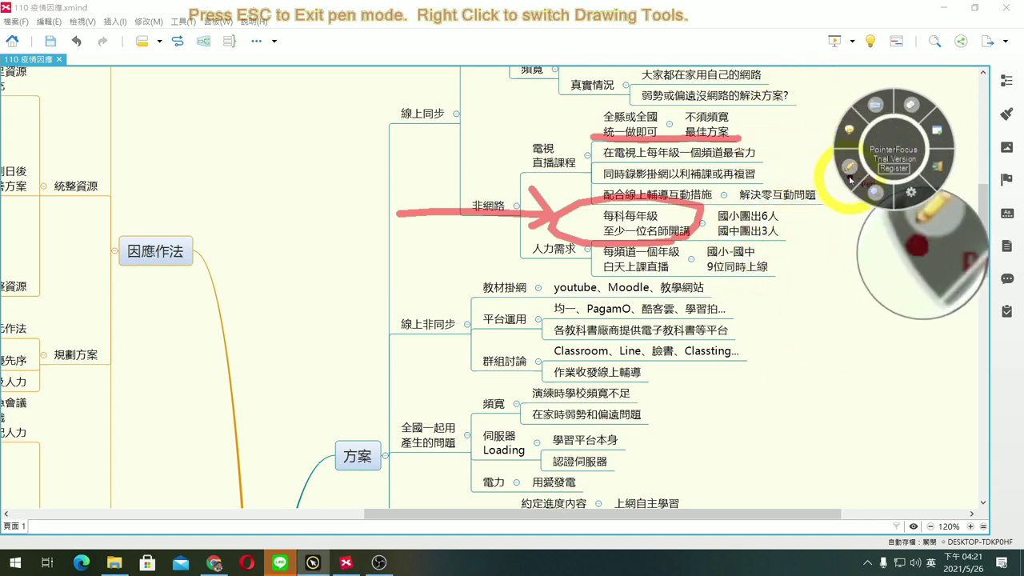
left_click(850, 166)
left_click(944, 7)
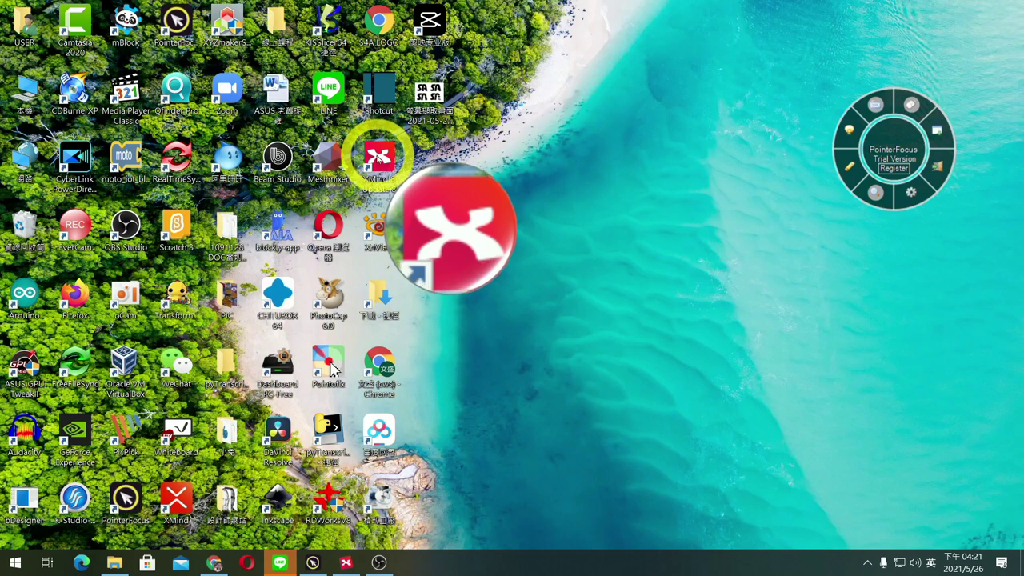
left_click(876, 192)
Step: Turn on the PointerFocus spotlight, try it on the reopened XMind mind map, and turn it off
left_click(850, 130)
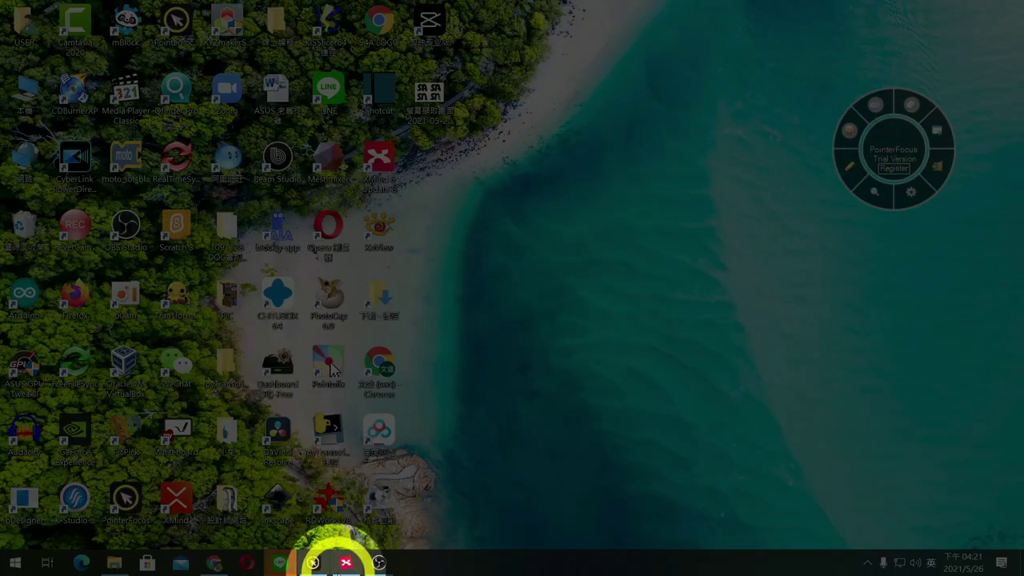
left_click(344, 562)
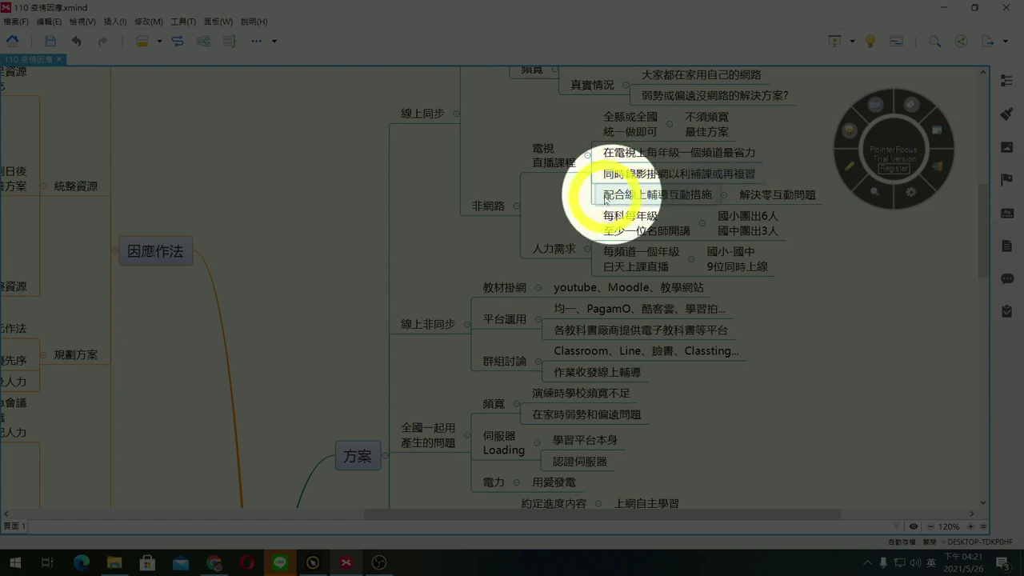
left_click(848, 131)
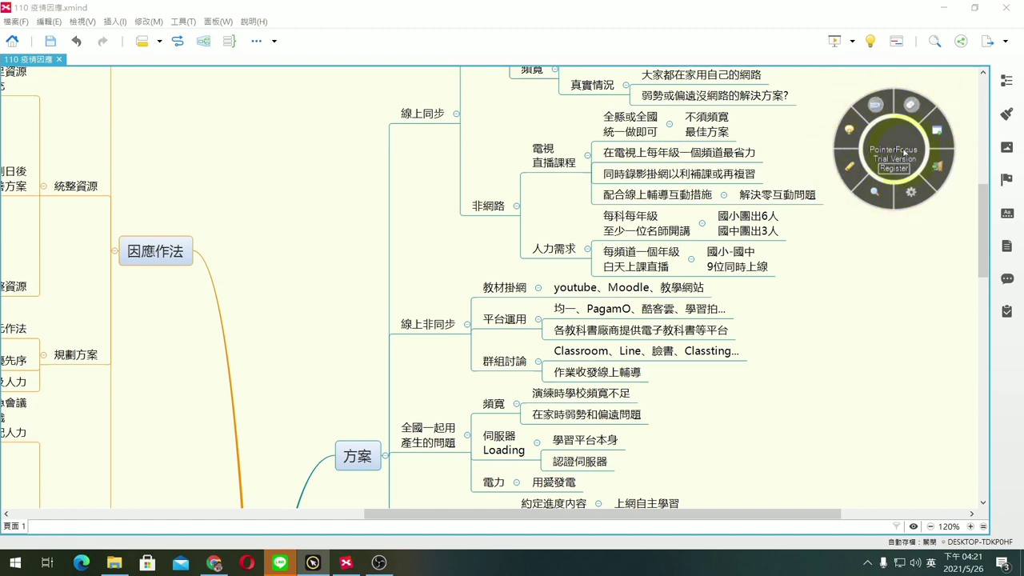
Step: Move the PointerFocus wheel lower, minimize it to the system tray, dismiss the notification, and restore the wheel from the tray
left_click_drag(903, 152, 884, 305)
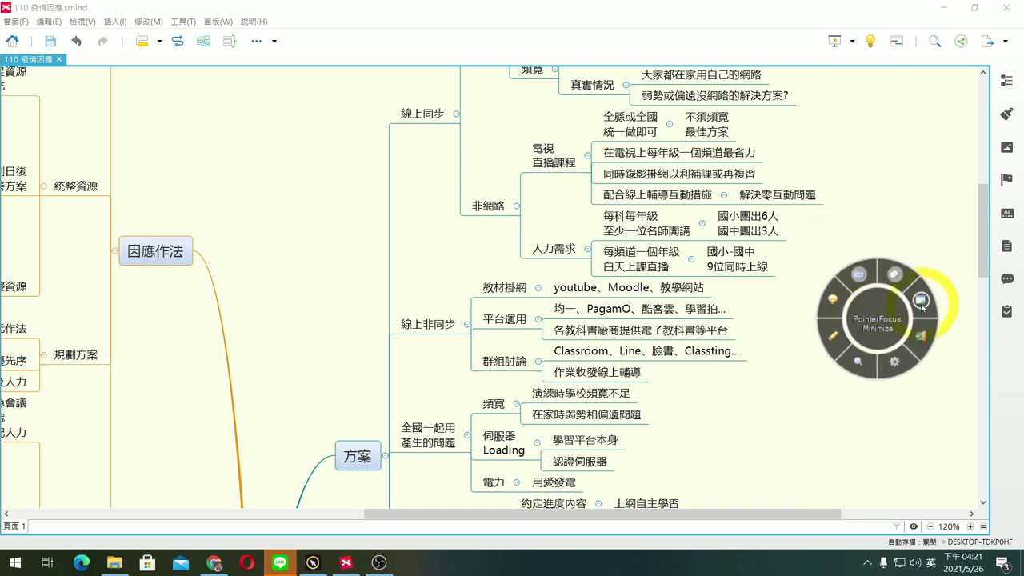
left_click(921, 302)
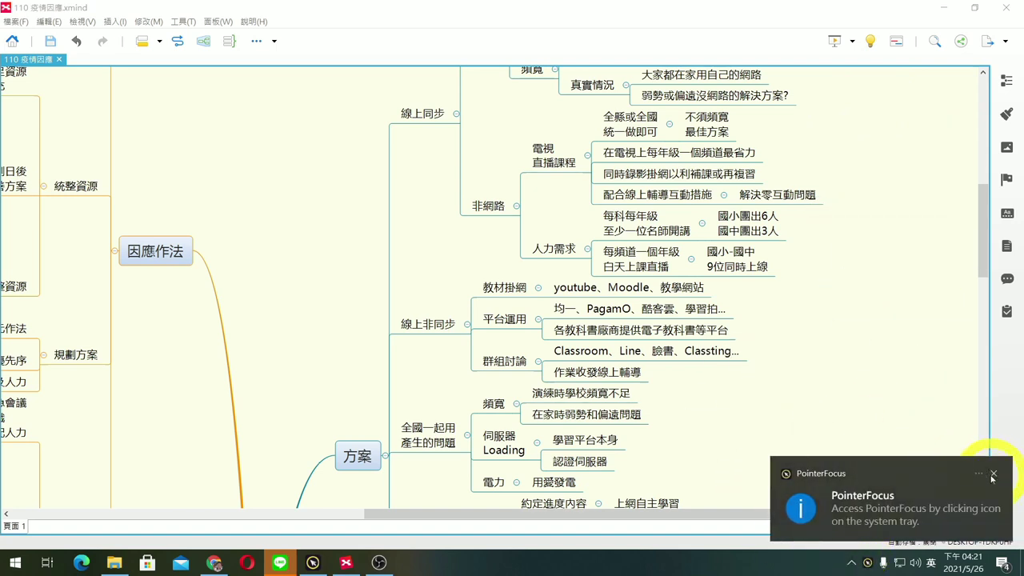
left_click(993, 475)
left_click(868, 562)
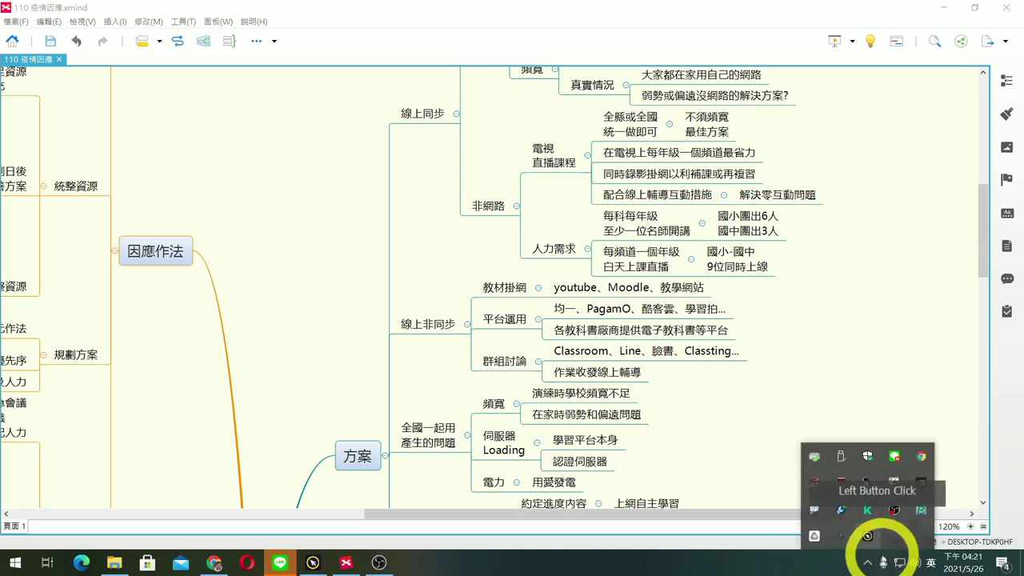
left_click(867, 538)
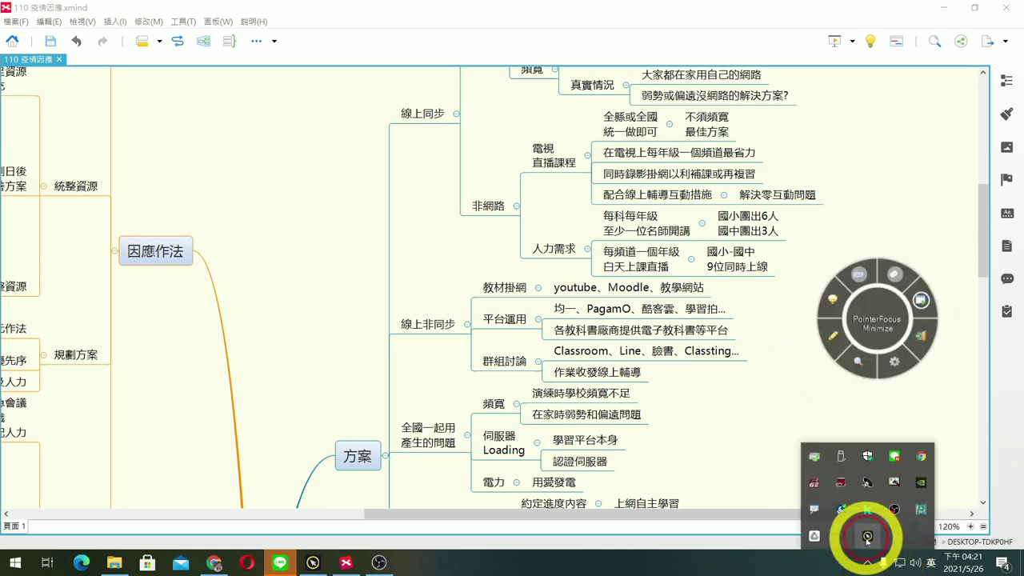